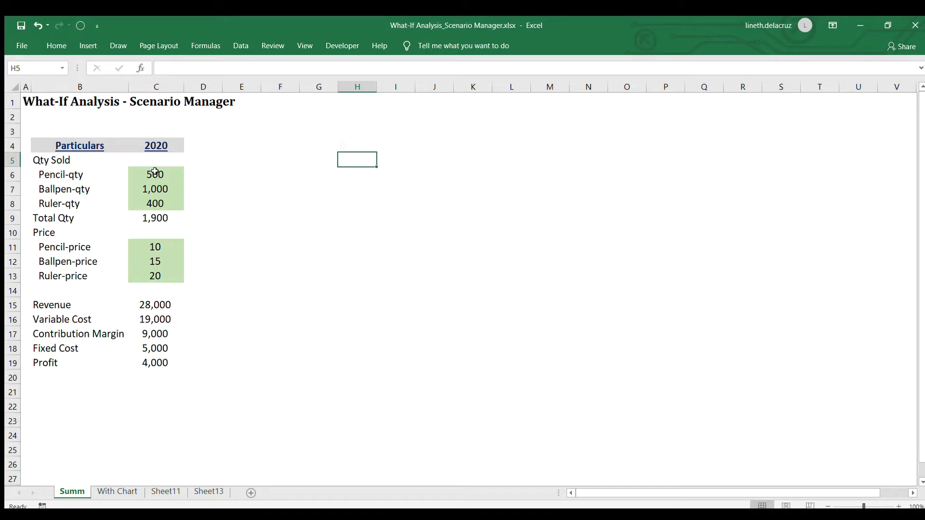
Step: Examine the quantity inputs in C6:C8 and the formulas behind Revenue, Variable Cost and Contribution Margin
{"action": "left_click_drag", "start_coordinate": [155, 172], "coordinate": [159, 203]}
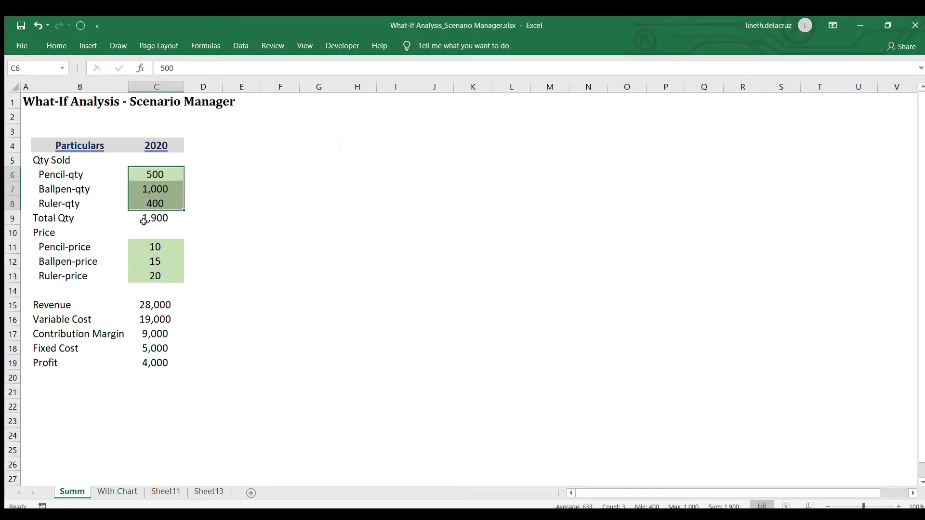
{"action": "left_click", "coordinate": [163, 307]}
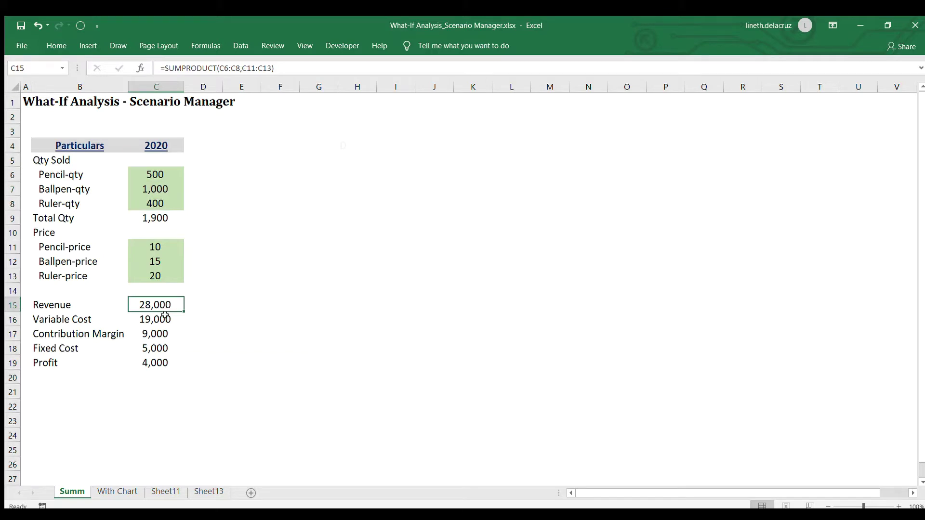
{"action": "key", "text": "Down"}
{"action": "key", "text": "Down"}
{"action": "key", "text": "Down"}
{"action": "key", "text": "Up"}
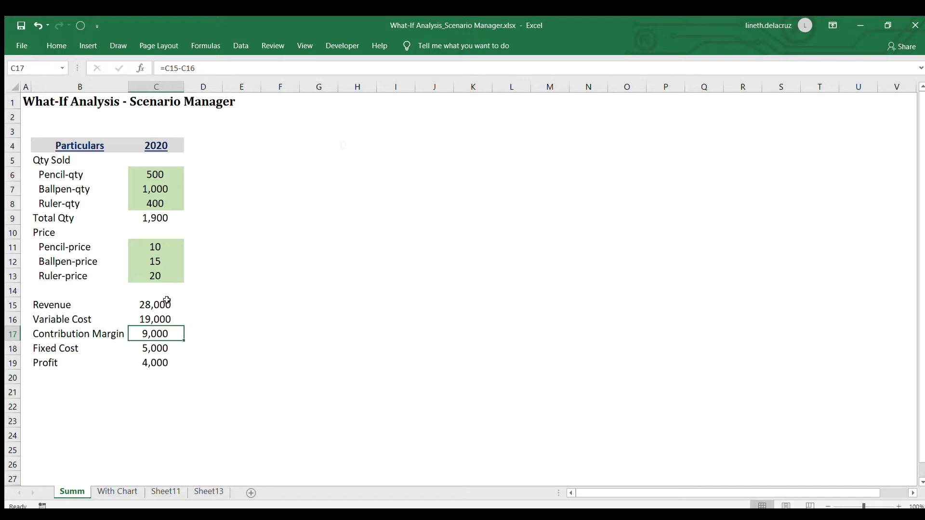
{"action": "left_click", "coordinate": [155, 314]}
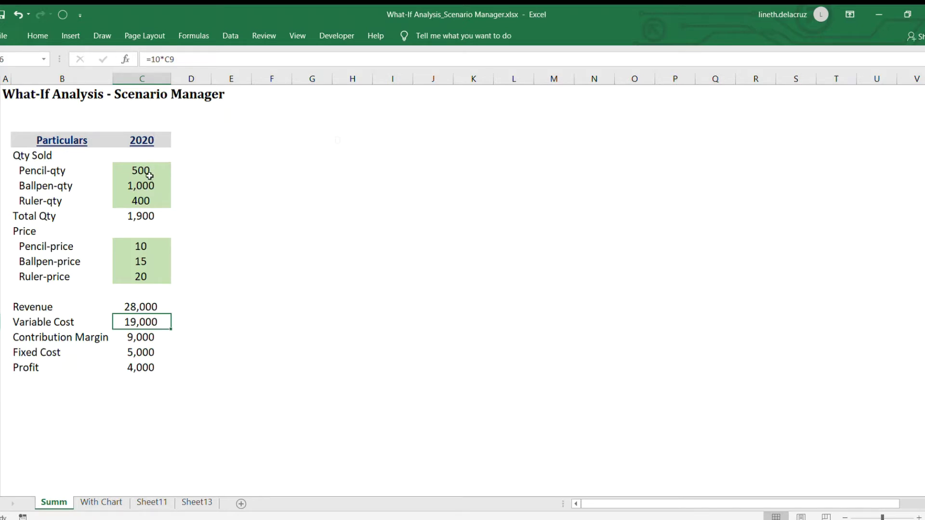
Step: Update the helper entry in cell H4 to show the reference pictures of the Scenario Manager dialogs
{"action": "left_click", "coordinate": [335, 142]}
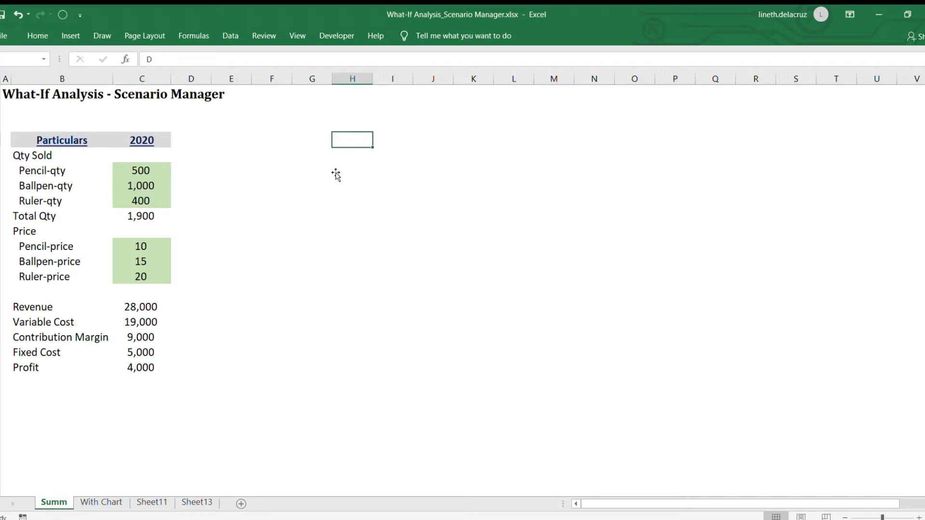
{"action": "key", "text": "Return"}
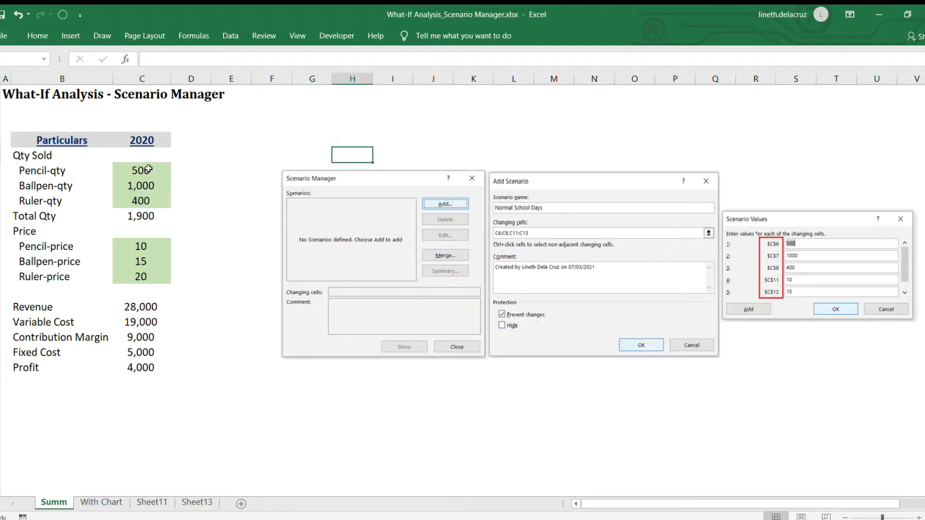
Step: Add a scenario named Normal School Days with C6:C8 and C11:C13 as its changing cells
{"action": "left_click_drag", "start_coordinate": [149, 173], "coordinate": [141, 201]}
{"action": "left_click_drag", "start_coordinate": [141, 246], "coordinate": [141, 277]}
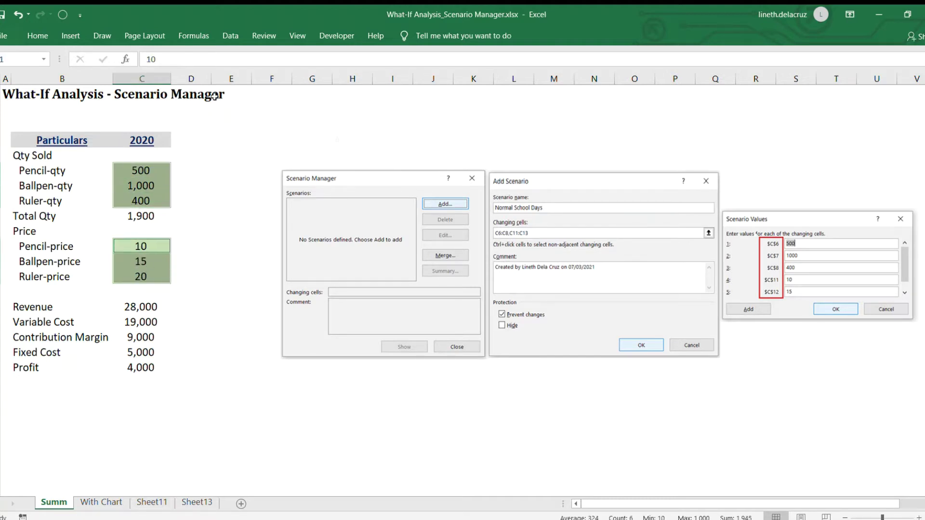
{"action": "left_click", "coordinate": [232, 37]}
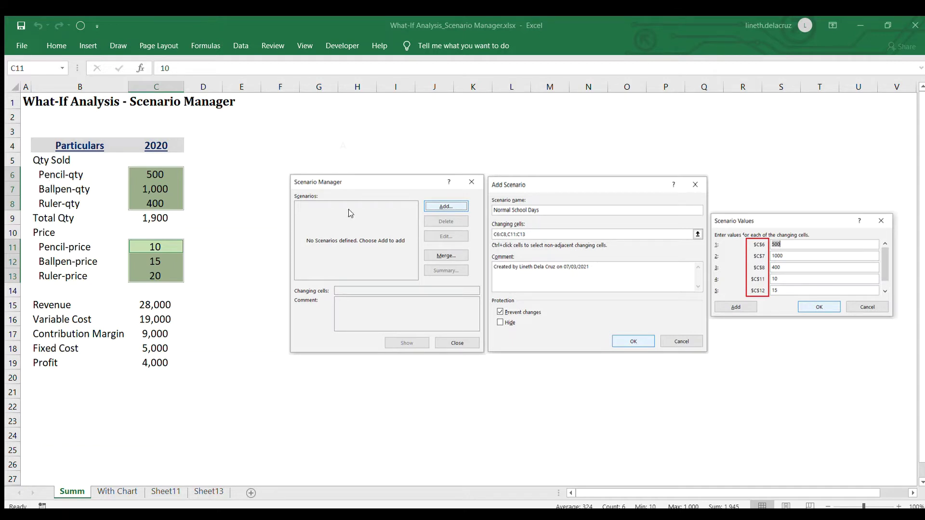
{"action": "double_click", "coordinate": [775, 243]}
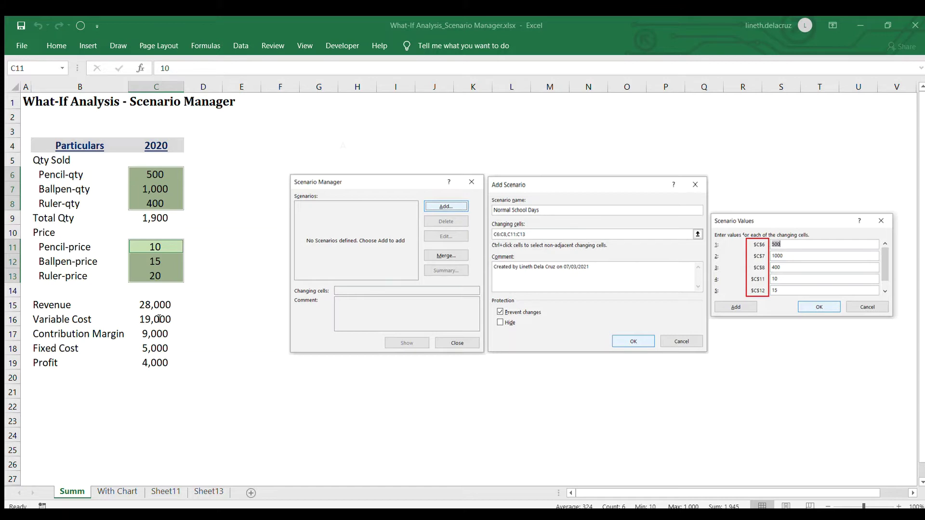
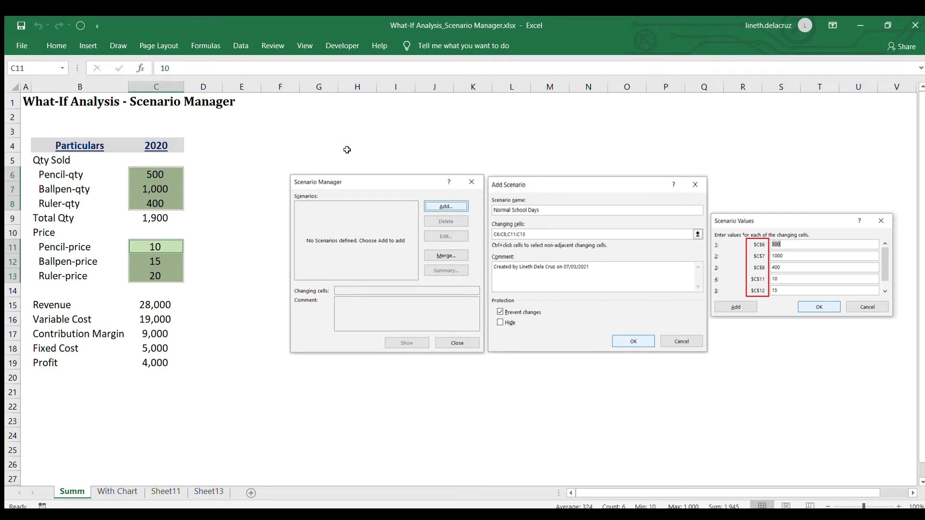
Step: Create named cells for the quantities and prices from the labels in B6:C8 and B11:C13
{"action": "left_click_drag", "start_coordinate": [66, 173], "coordinate": [162, 201]}
{"action": "left_click_drag", "start_coordinate": [74, 244], "coordinate": [168, 272], "text": "ctrl"}
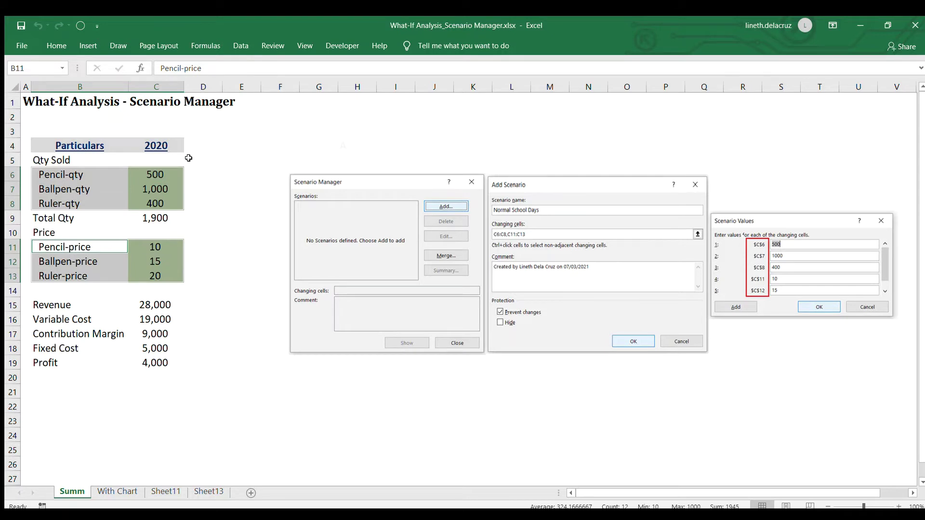
{"action": "left_click", "coordinate": [204, 47]}
{"action": "left_click", "coordinate": [159, 206]}
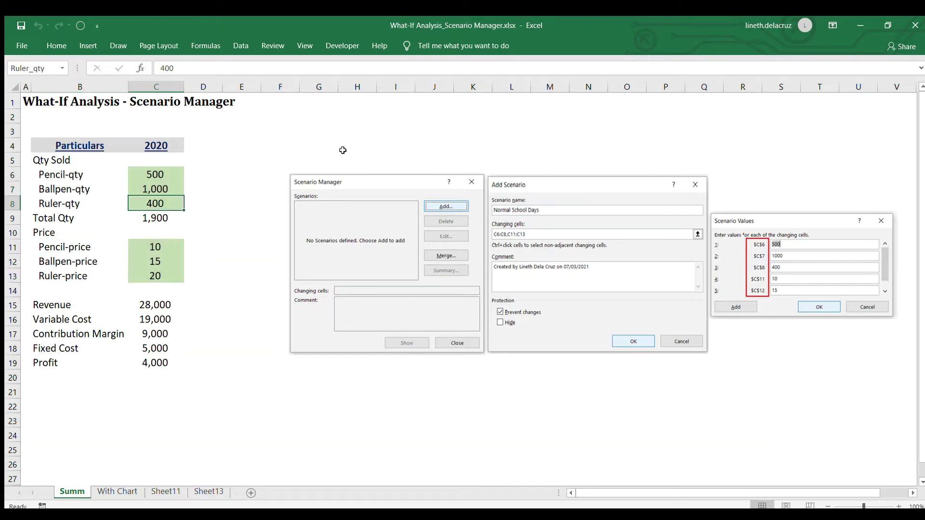
Step: Change the helper entry in cell H4 to switch between the scenario reference pictures and hide them at the end
{"action": "left_click", "coordinate": [344, 152]}
{"action": "key", "text": "Return"}
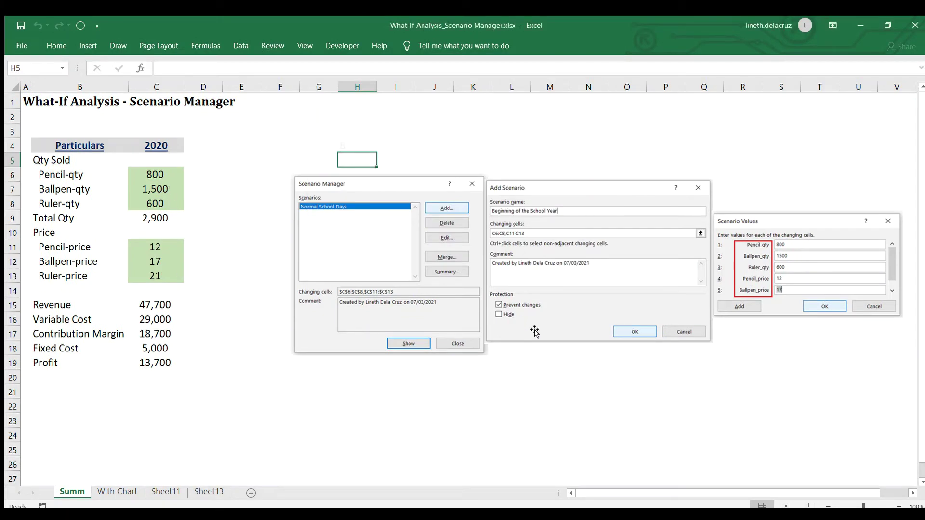
{"action": "left_click", "coordinate": [342, 140]}
{"action": "type", "text": "C"}
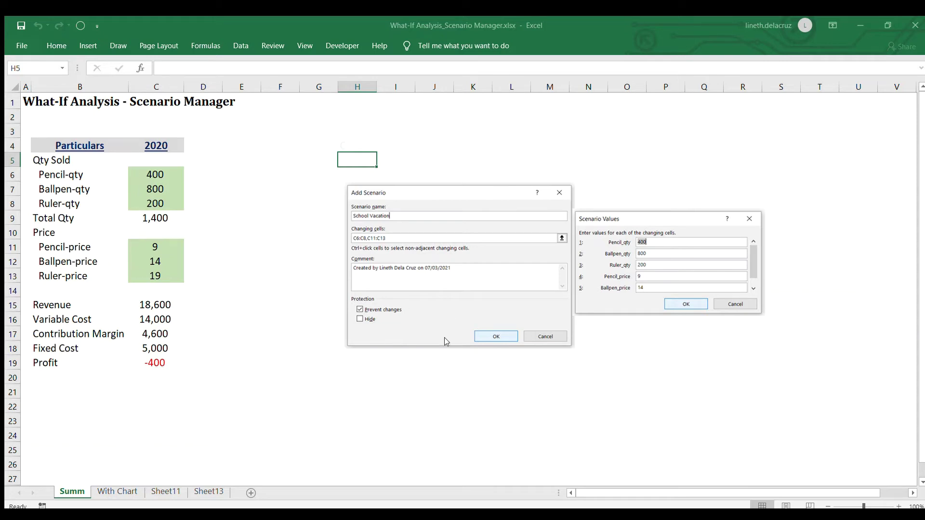
{"action": "left_click", "coordinate": [357, 146]}
{"action": "key", "text": "Return"}
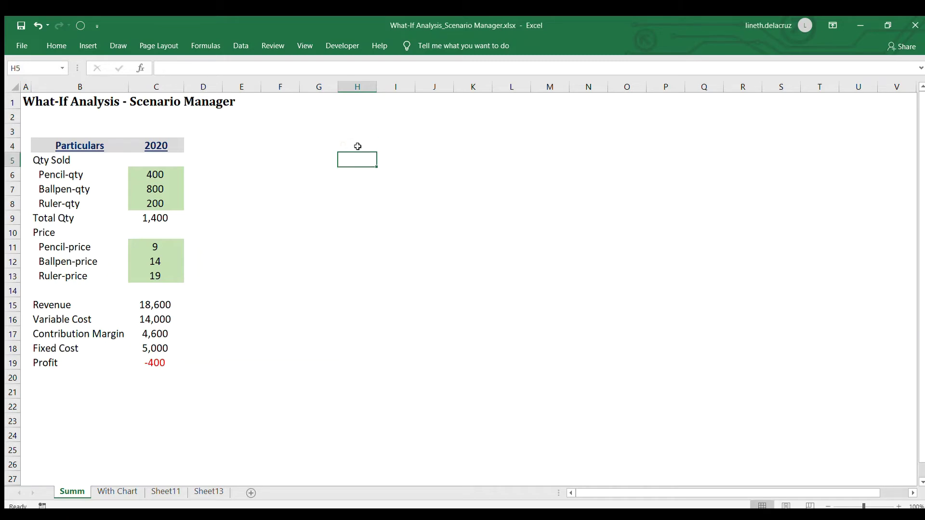
Step: Show the Beginning of the School Year scenario in the worksheet through the Scenario Manager
{"action": "left_click", "coordinate": [241, 46]}
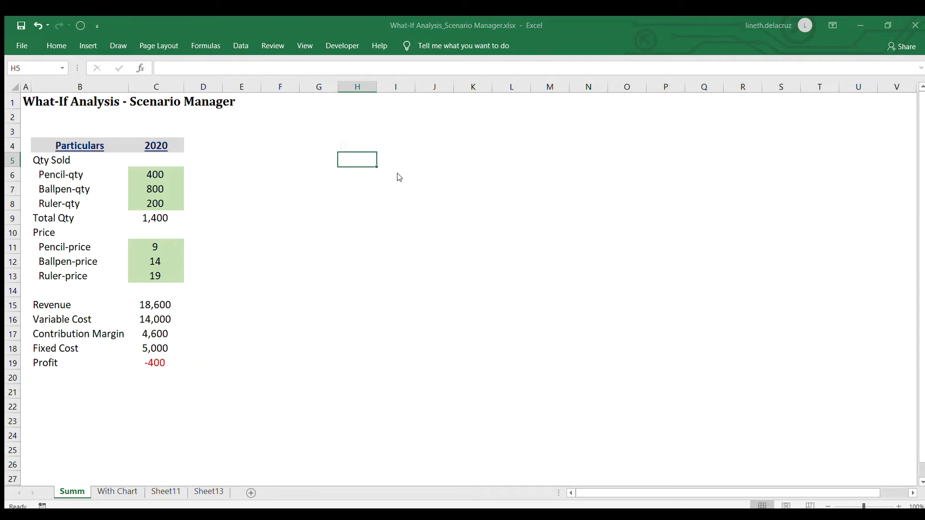
{"action": "left_click", "coordinate": [395, 325]}
{"action": "left_click", "coordinate": [385, 348]}
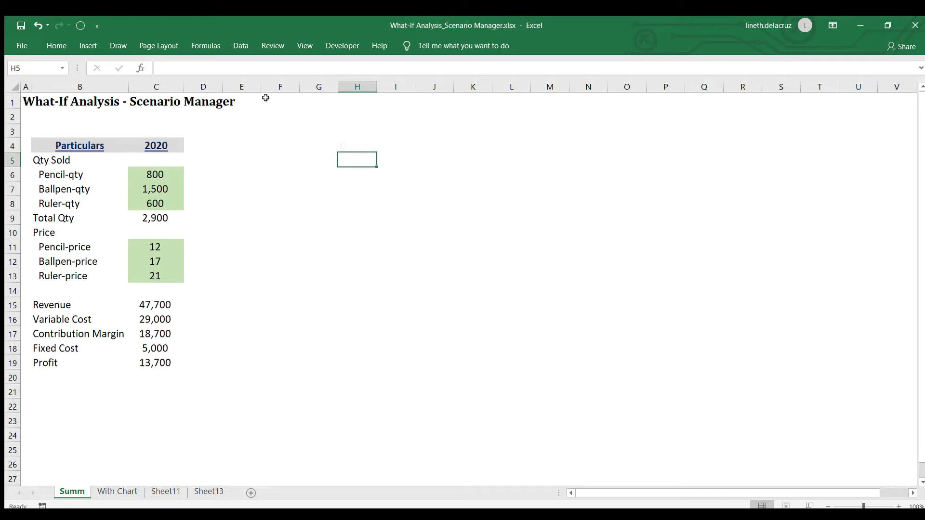
Step: Assign the name Profit to the range B19:C19
{"action": "left_click", "coordinate": [243, 48]}
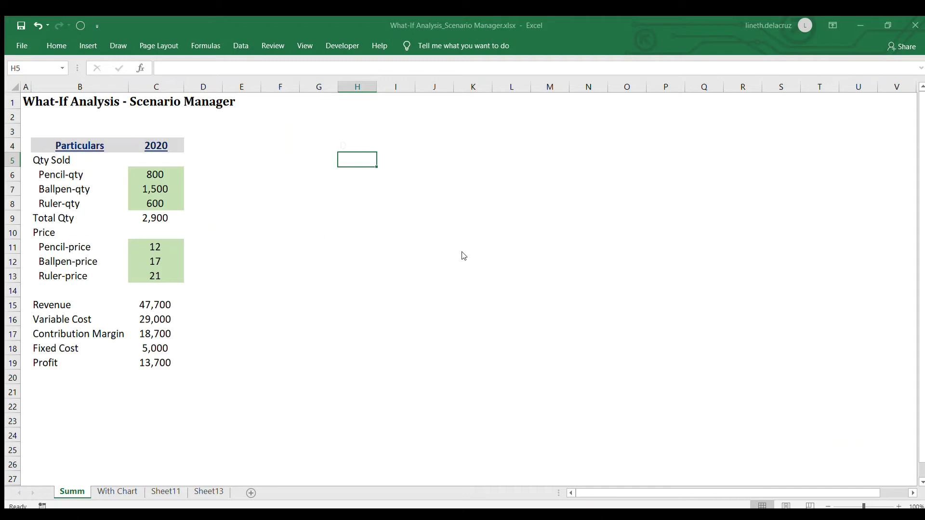
{"action": "left_click_drag", "start_coordinate": [48, 364], "coordinate": [131, 361]}
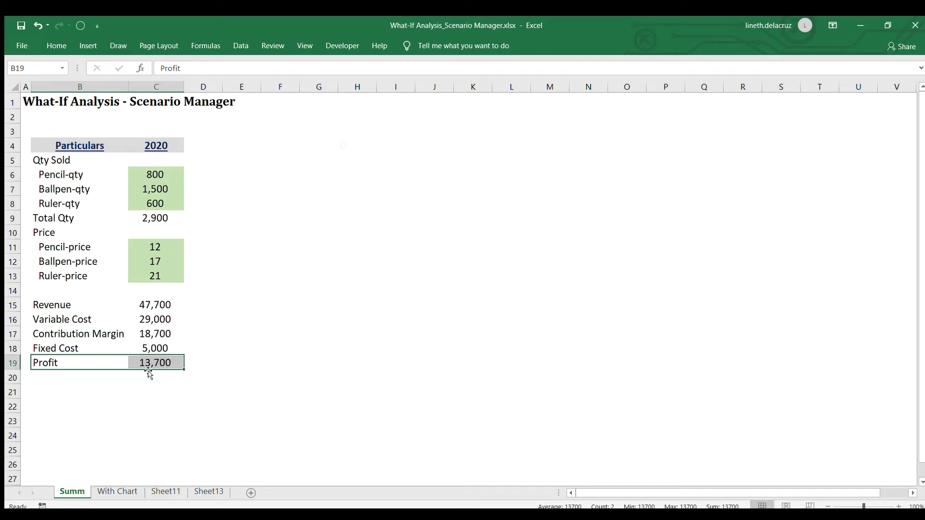
{"action": "left_click", "coordinate": [44, 68]}
{"action": "type", "text": "Profit"}
{"action": "key", "text": "Return"}
{"action": "left_click", "coordinate": [251, 157]}
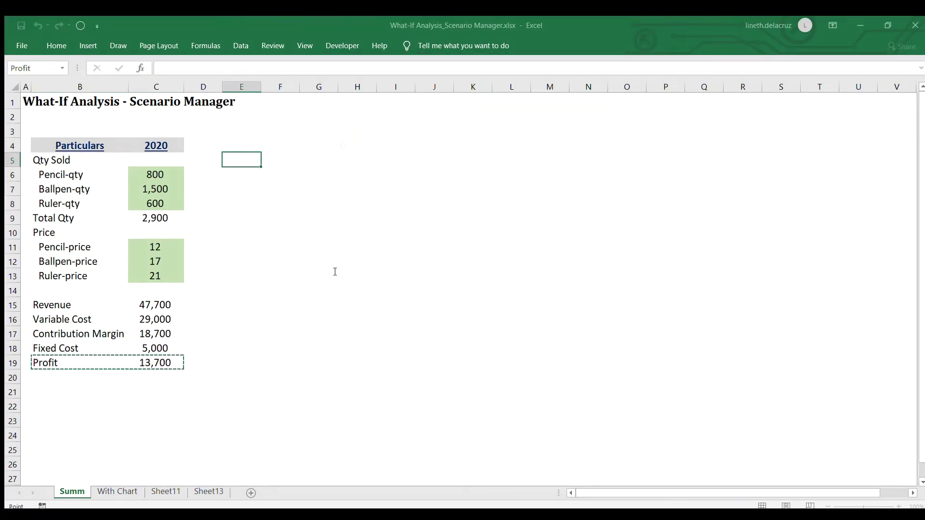
Step: Create a Scenario Summary report with B19:C19 as the result cells
{"action": "key", "text": "Return"}
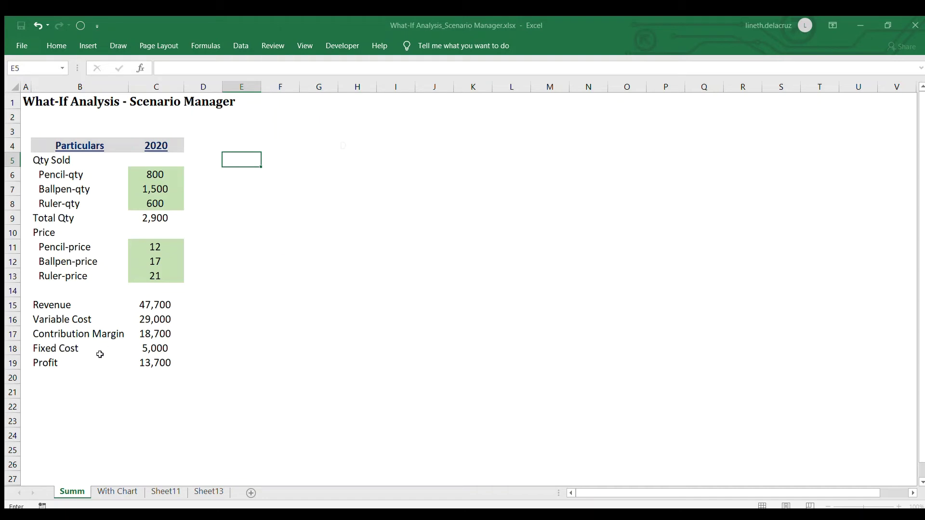
{"action": "left_click", "coordinate": [63, 358]}
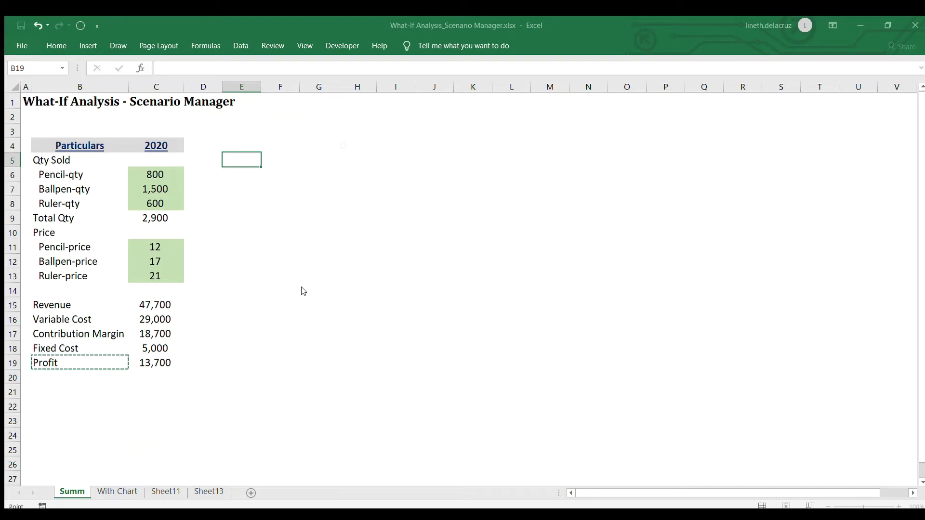
{"action": "key", "text": "Escape"}
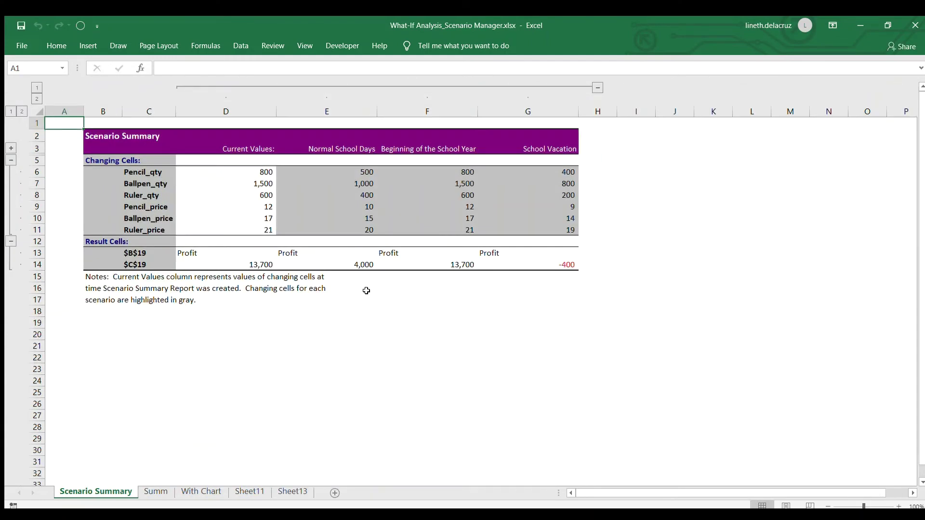
Step: Review the scenario headings and changing cell values in the Scenario Summary against the Summ sheet
{"action": "left_click_drag", "start_coordinate": [258, 169], "coordinate": [253, 227]}
{"action": "left_click", "coordinate": [156, 491]}
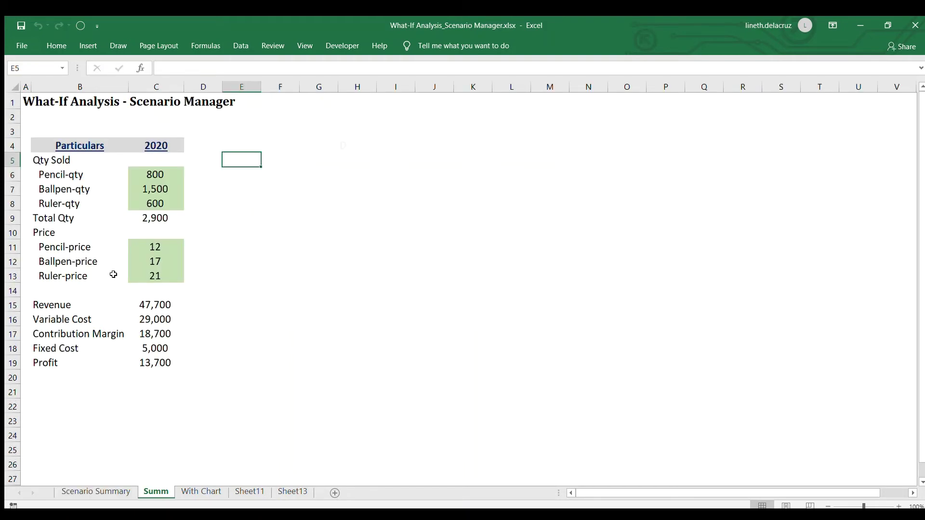
{"action": "left_click", "coordinate": [114, 281]}
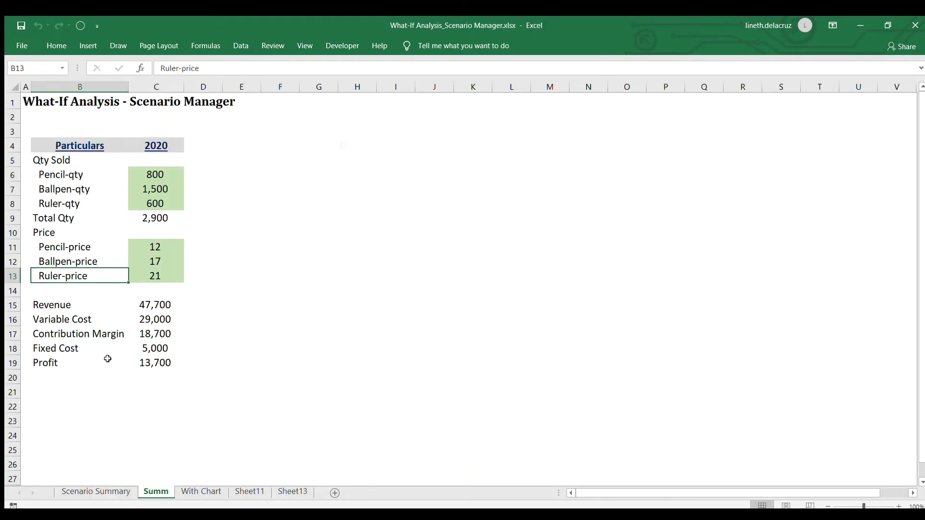
{"action": "left_click", "coordinate": [100, 492]}
{"action": "left_click_drag", "start_coordinate": [345, 147], "coordinate": [530, 238]}
{"action": "left_click", "coordinate": [372, 153]}
{"action": "left_click", "coordinate": [407, 151]}
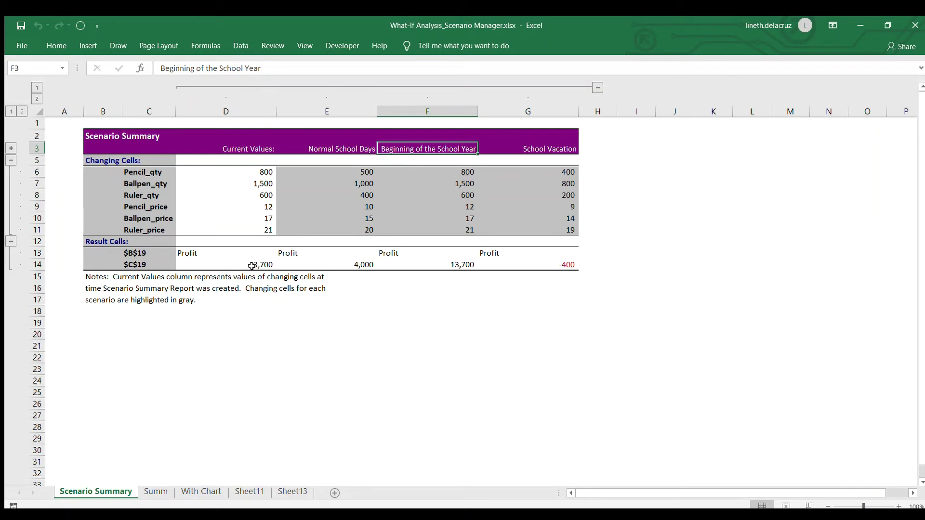
Step: Examine the Profit result cells of each scenario in rows 13 and 14 of the Scenario Summary
{"action": "left_click", "coordinate": [119, 252]}
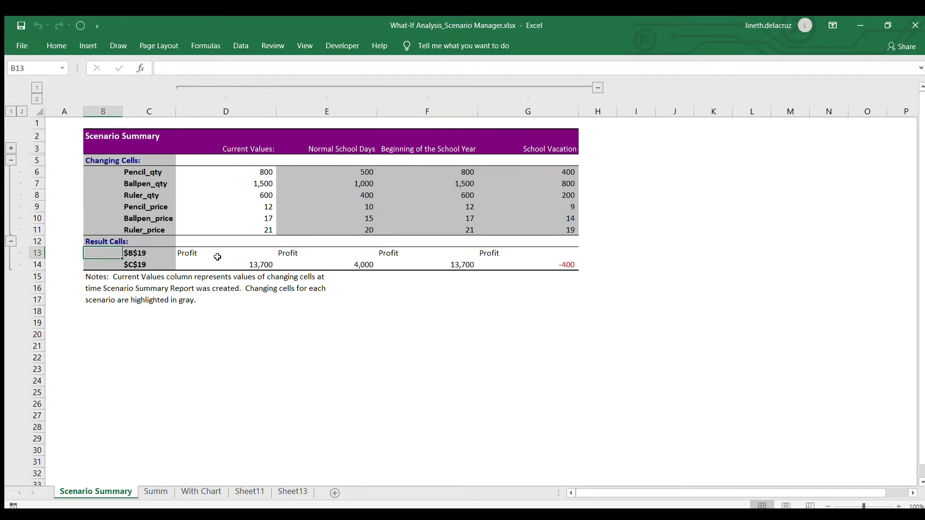
{"action": "left_click_drag", "start_coordinate": [217, 255], "coordinate": [534, 253]}
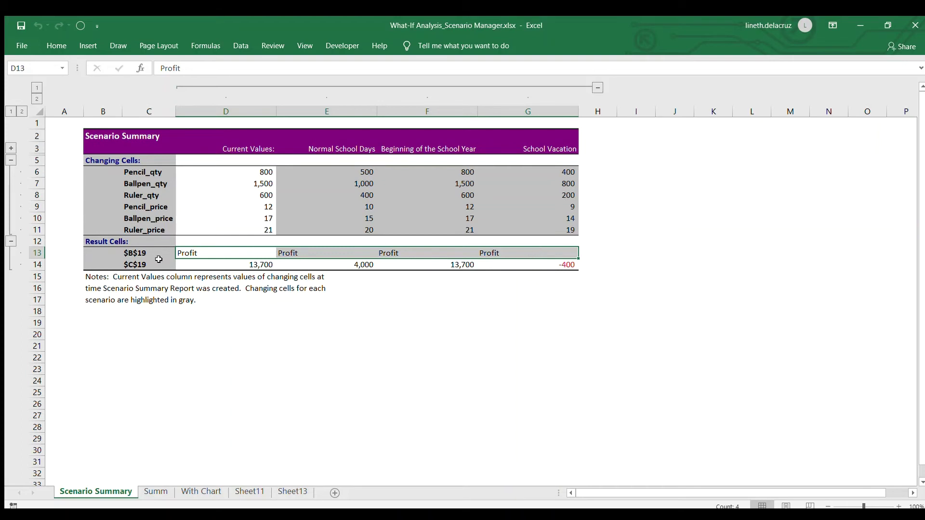
{"action": "left_click", "coordinate": [200, 263]}
{"action": "left_click", "coordinate": [201, 251]}
{"action": "left_click_drag", "start_coordinate": [202, 250], "coordinate": [514, 252]}
{"action": "left_click", "coordinate": [236, 265]}
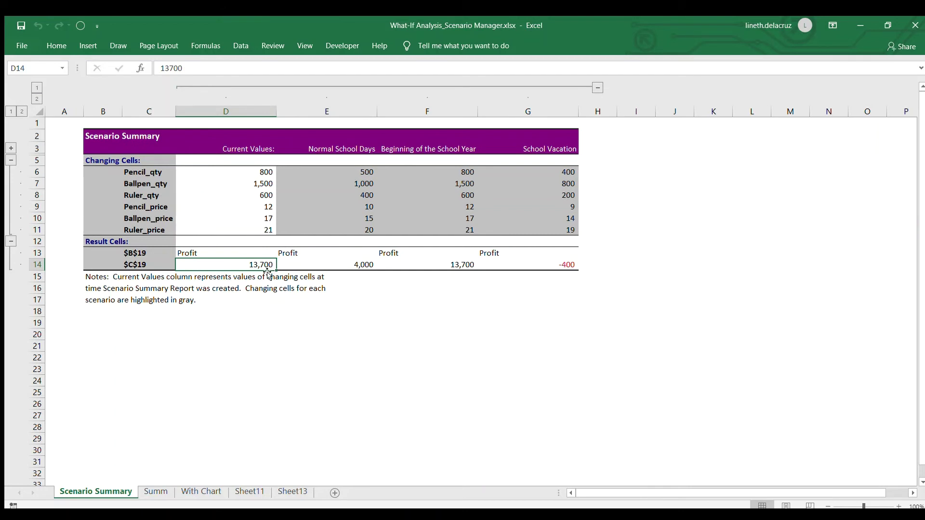
{"action": "left_click", "coordinate": [319, 262]}
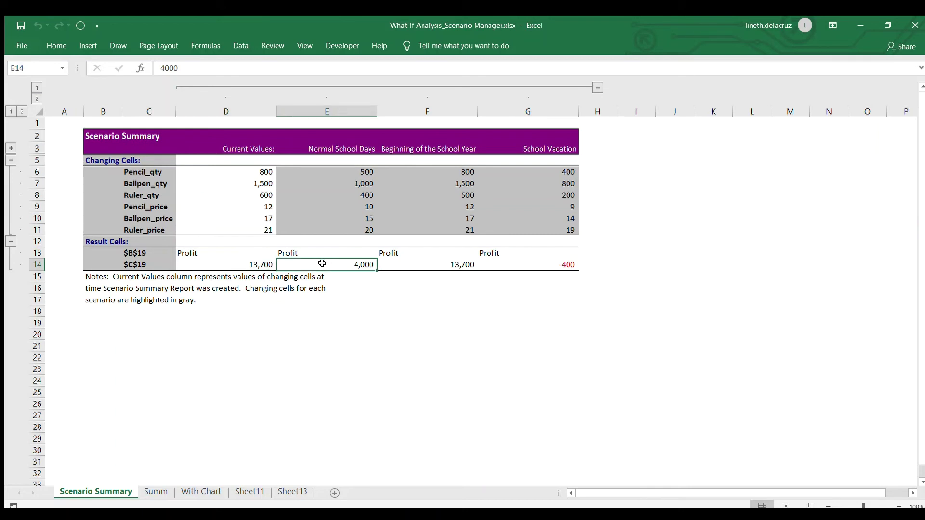
Step: Inspect the Qty & Price chart on the With Chart sheet and compare its figures with the Summ sheet
{"action": "left_click", "coordinate": [193, 492]}
{"action": "left_click", "coordinate": [212, 194]}
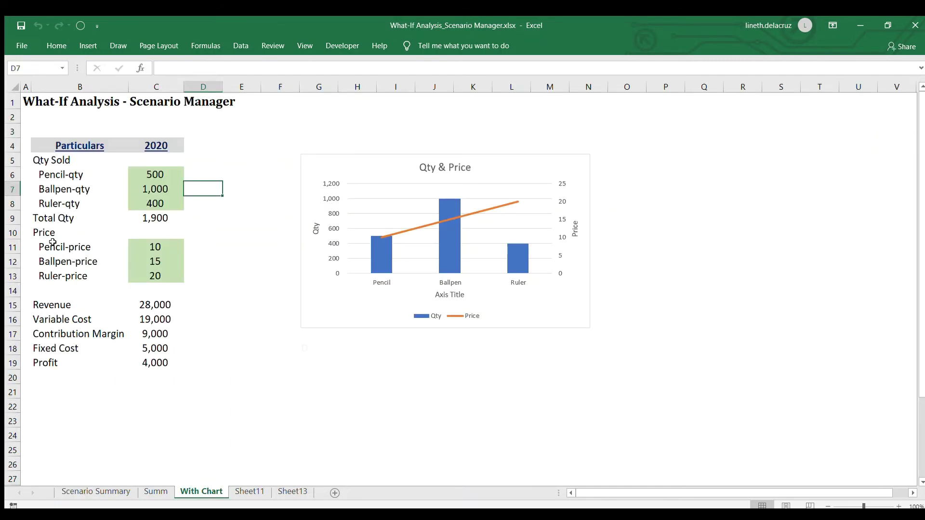
{"action": "left_click", "coordinate": [407, 163]}
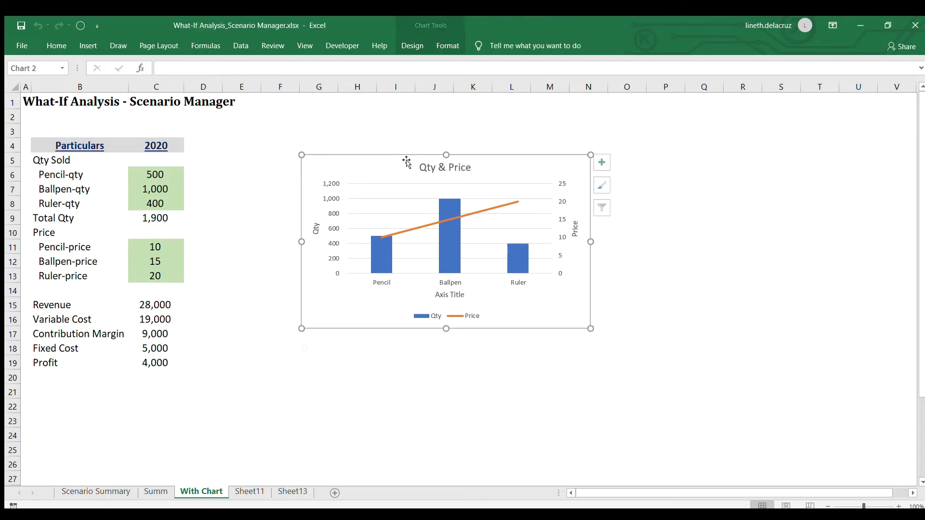
{"action": "left_click", "coordinate": [231, 160]}
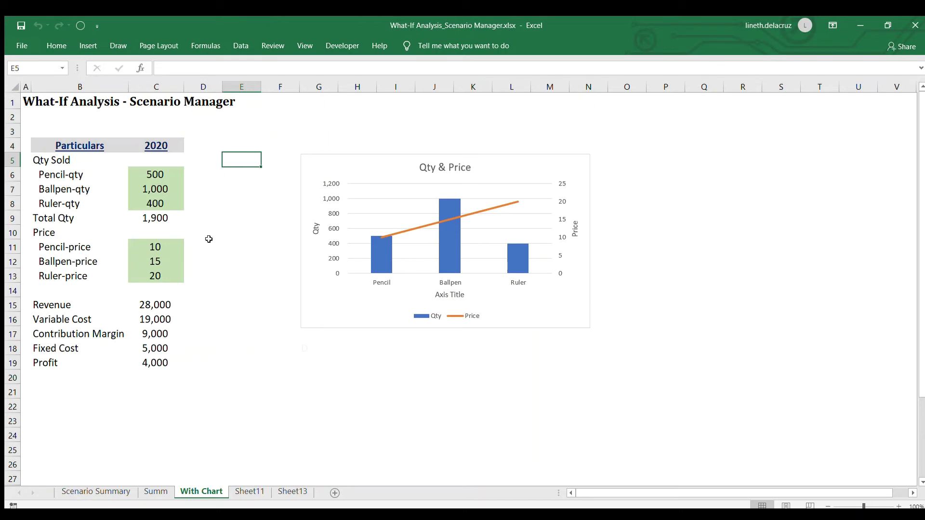
{"action": "left_click", "coordinate": [161, 494]}
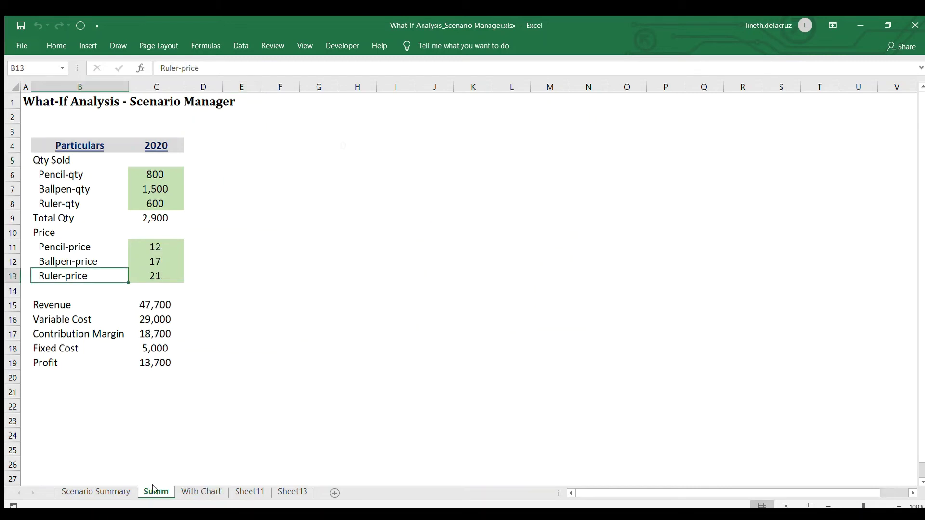
{"action": "left_click", "coordinate": [200, 492]}
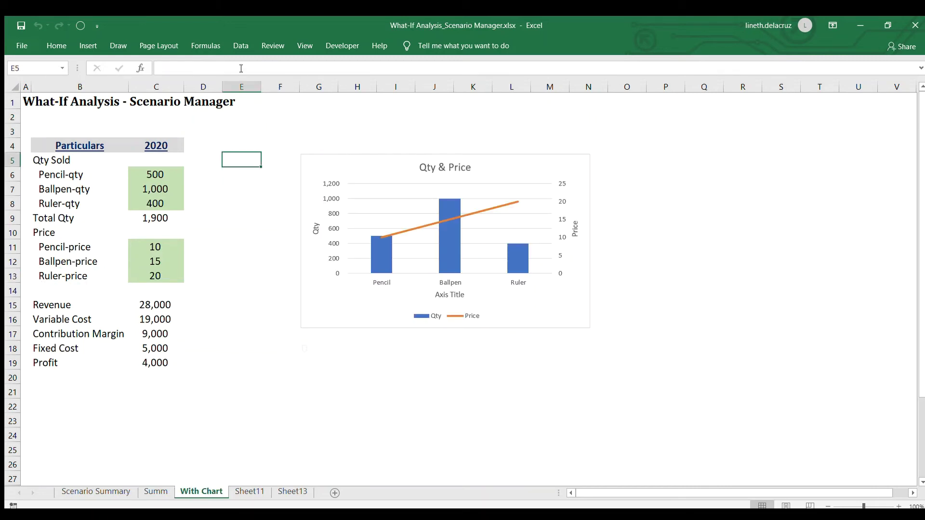
Step: Show the scenario with pencil, ballpen and ruler quantities of 800, 1,500 and 600 and prices of 12, 17 and 21
{"action": "left_click", "coordinate": [240, 45]}
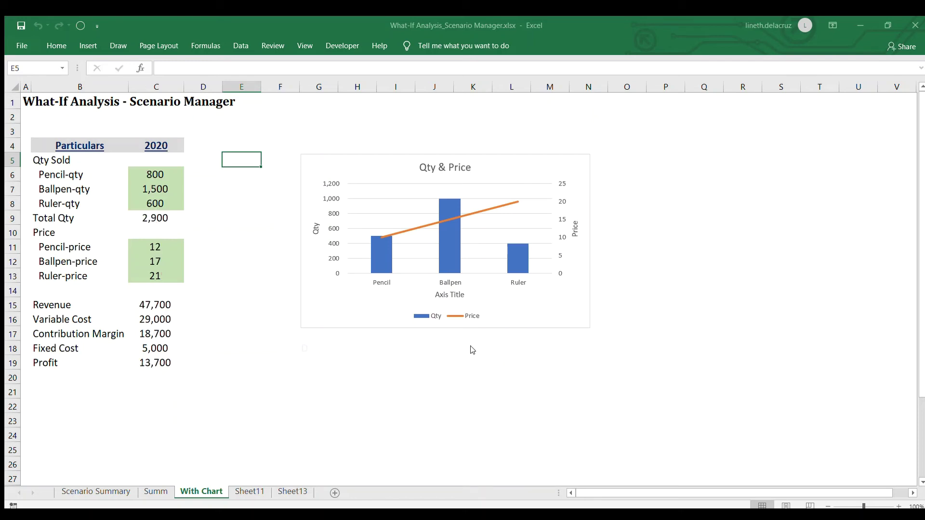
{"action": "left_click", "coordinate": [291, 378]}
{"action": "left_click", "coordinate": [299, 344]}
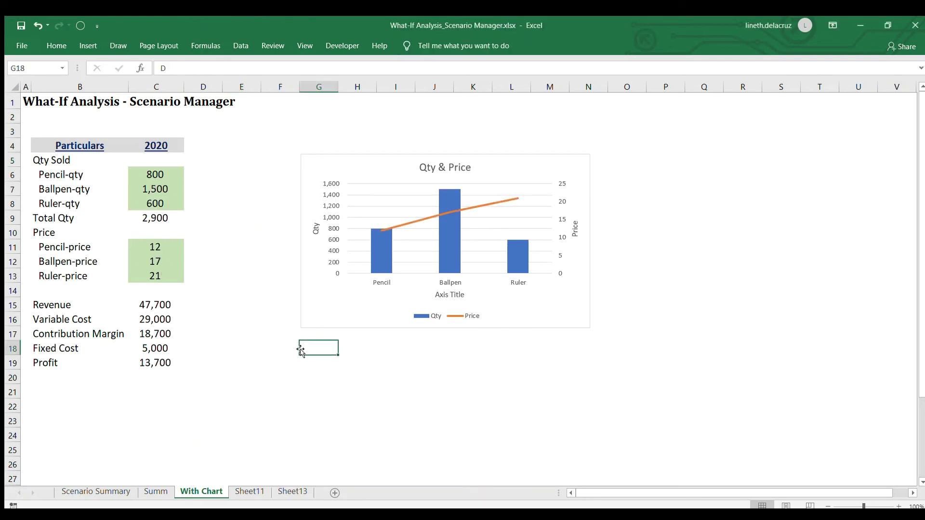
Step: Review the illustration below the Qty & Price chart on merging scenarios from the Summ sheet, and return to the chart
{"action": "scroll", "coordinate": [354, 353], "scroll_direction": "down", "scroll_amount": 1}
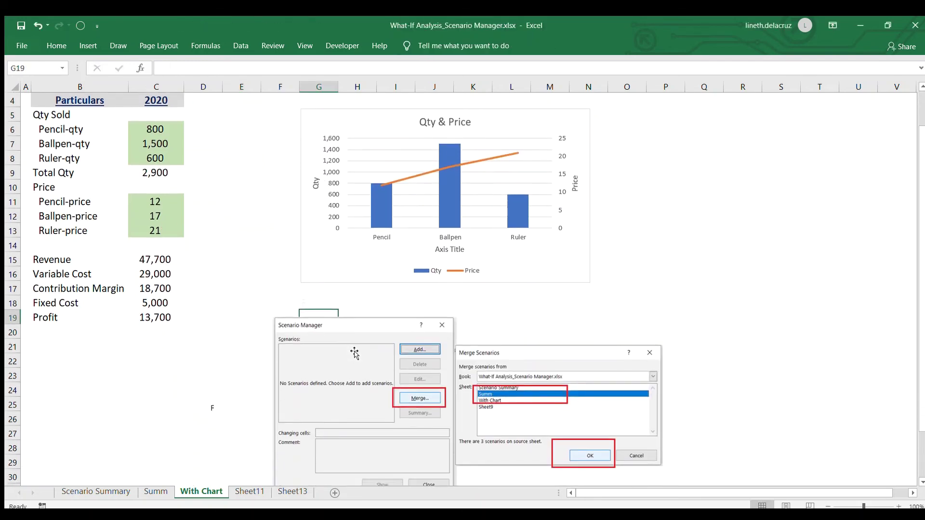
{"action": "scroll", "coordinate": [354, 353], "scroll_direction": "down", "scroll_amount": 2}
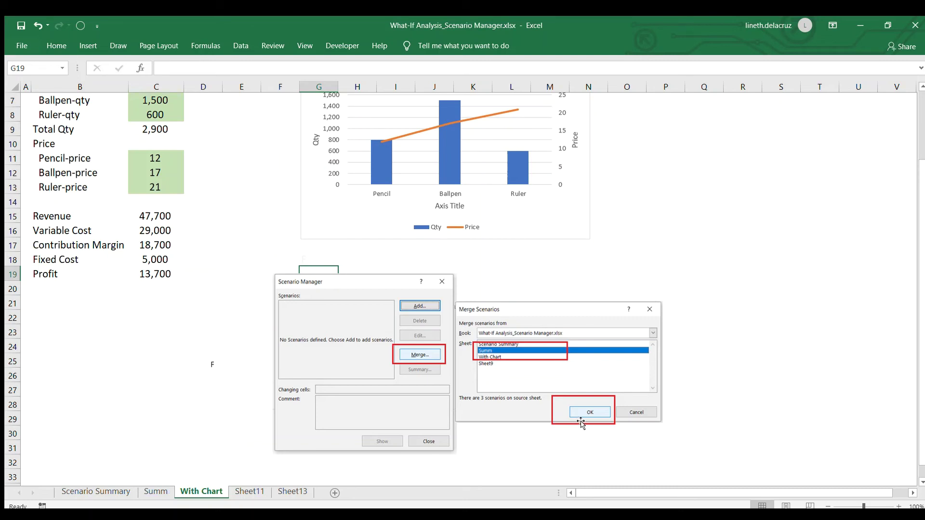
{"action": "scroll", "coordinate": [303, 417], "scroll_direction": "up", "scroll_amount": 2}
{"action": "left_click", "coordinate": [324, 346]}
{"action": "key", "text": "Return"}
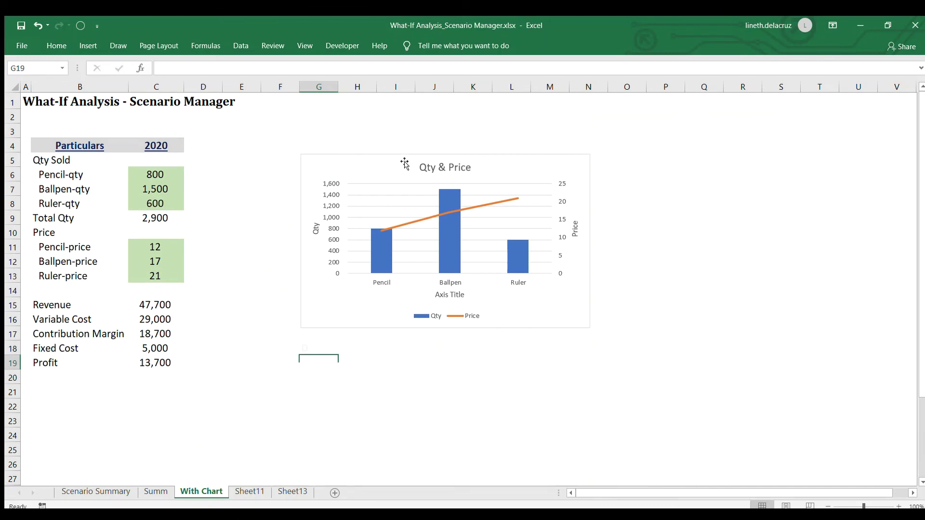
Step: Show the scenario with pencil, ballpen and ruler quantities of 500, 1,000 and 400 and prices of 10, 15 and 20
{"action": "left_click", "coordinate": [241, 46]}
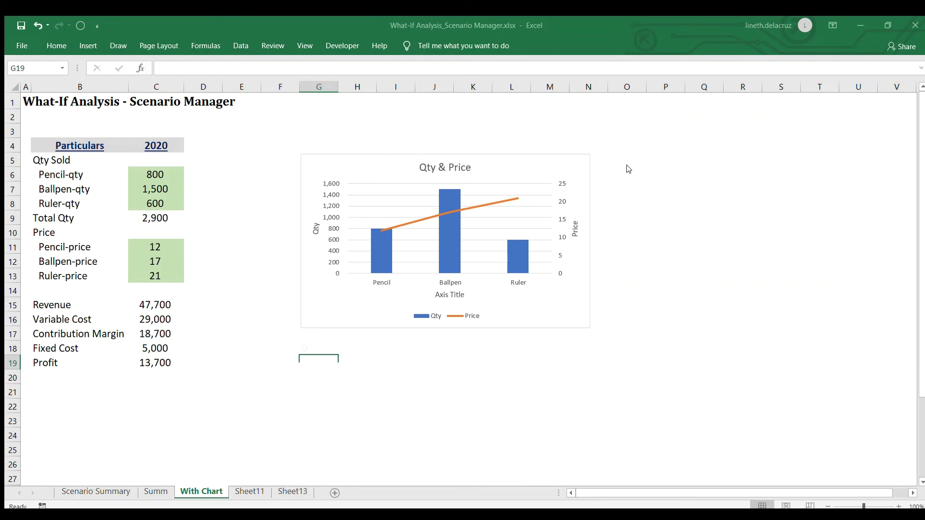
{"action": "left_click", "coordinate": [695, 343]}
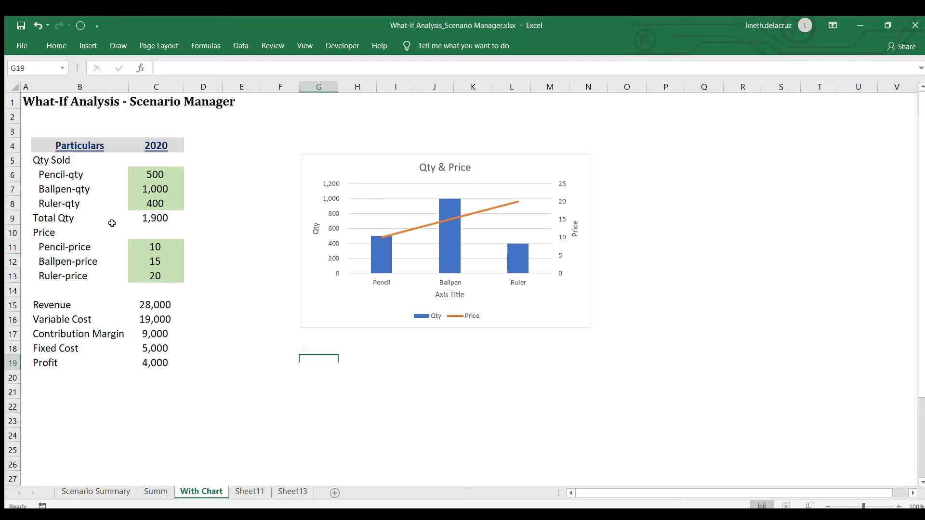
Step: Bring up the data tools for the With Chart sheet to reach Scenario Manager
{"action": "left_click", "coordinate": [240, 47]}
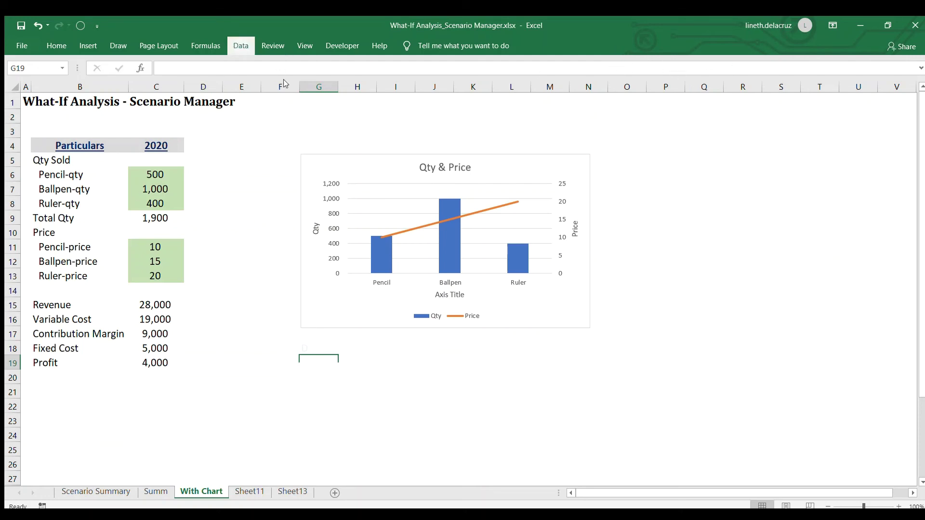